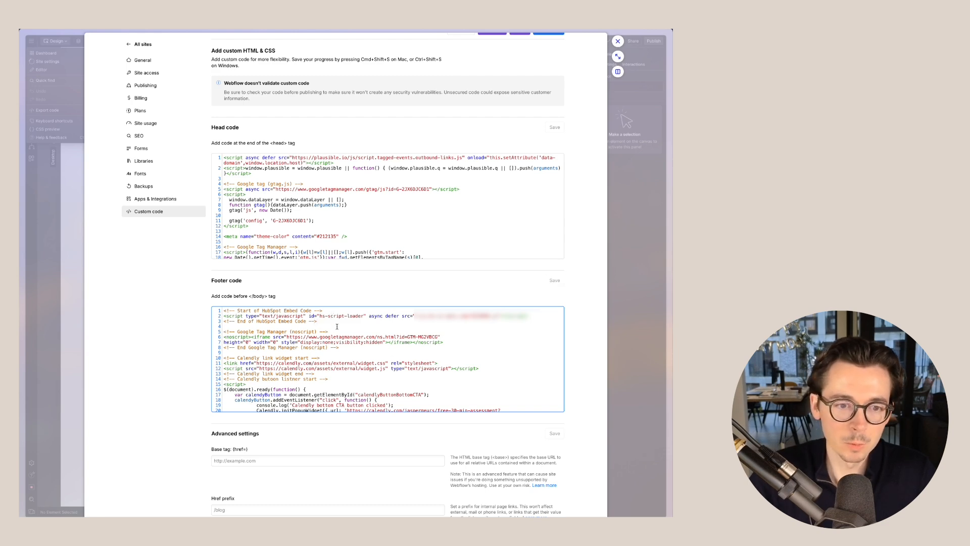
- Save the footer code with a blank line after the HubSpot embed code and publish the site to the selected domains
{"action": "key", "text": "Return"}
{"action": "left_click", "coordinate": [556, 282]}
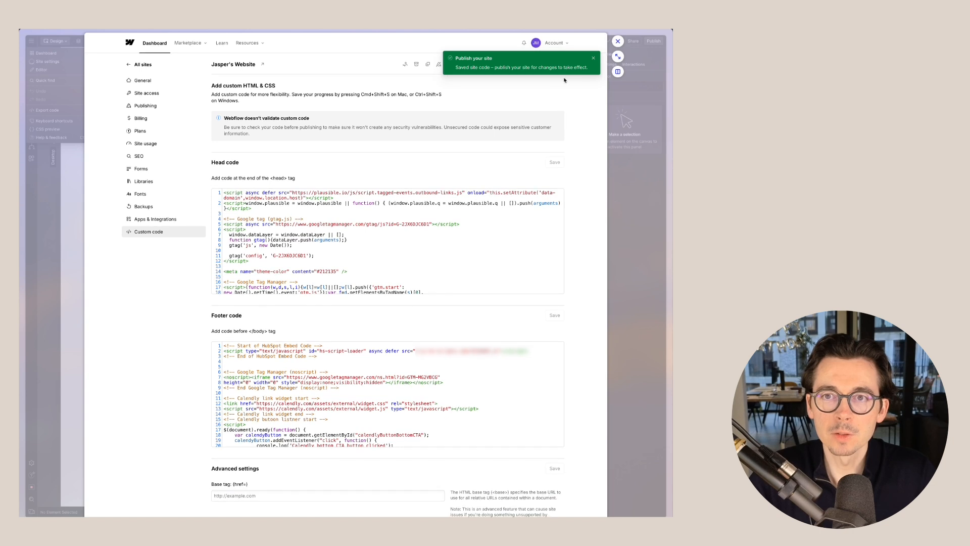
{"action": "left_click", "coordinate": [591, 61]}
{"action": "left_click", "coordinate": [547, 65]}
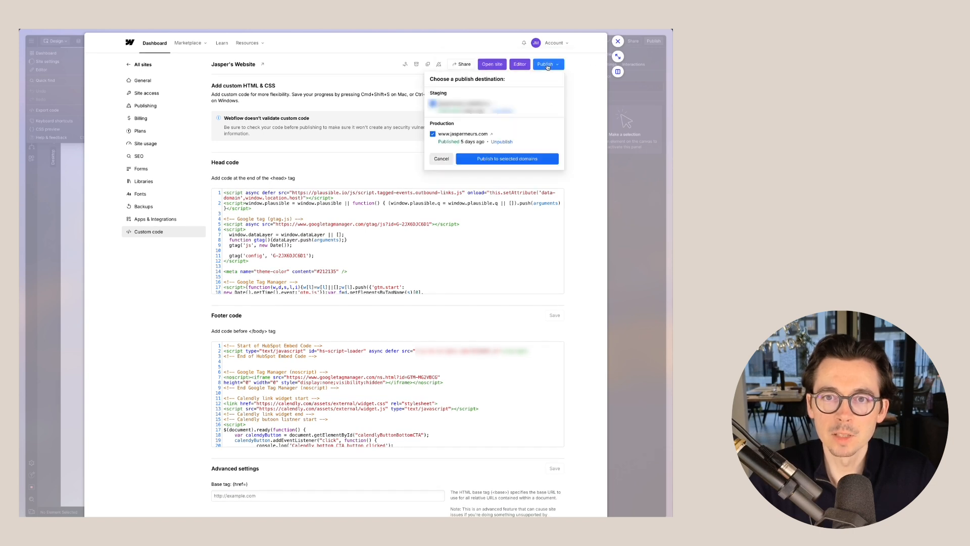
{"action": "left_click", "coordinate": [516, 160]}
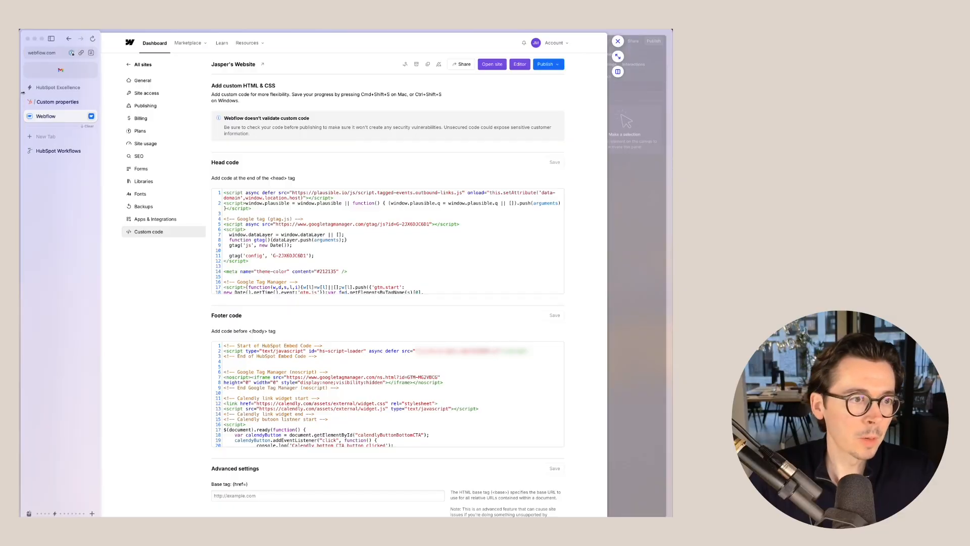
- Switch to HubSpot and open the marketing calls-to-action (CTAs) page
{"action": "left_click", "coordinate": [66, 103]}
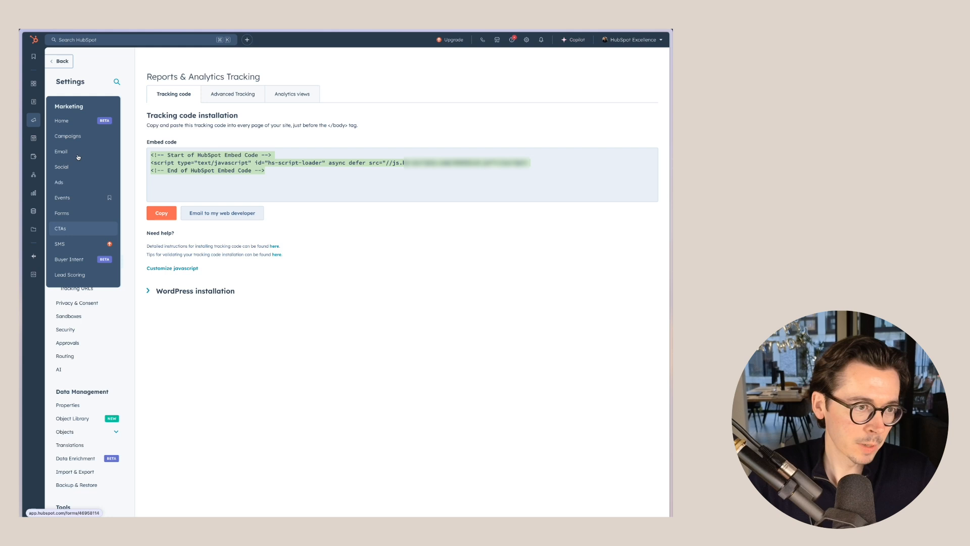
{"action": "mouse_move", "coordinate": [35, 98]}
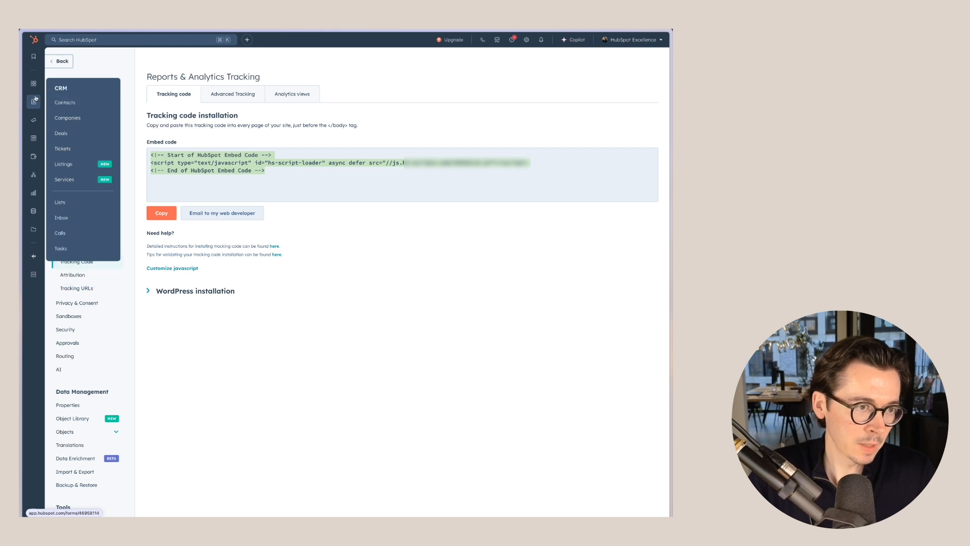
{"action": "mouse_move", "coordinate": [34, 122]}
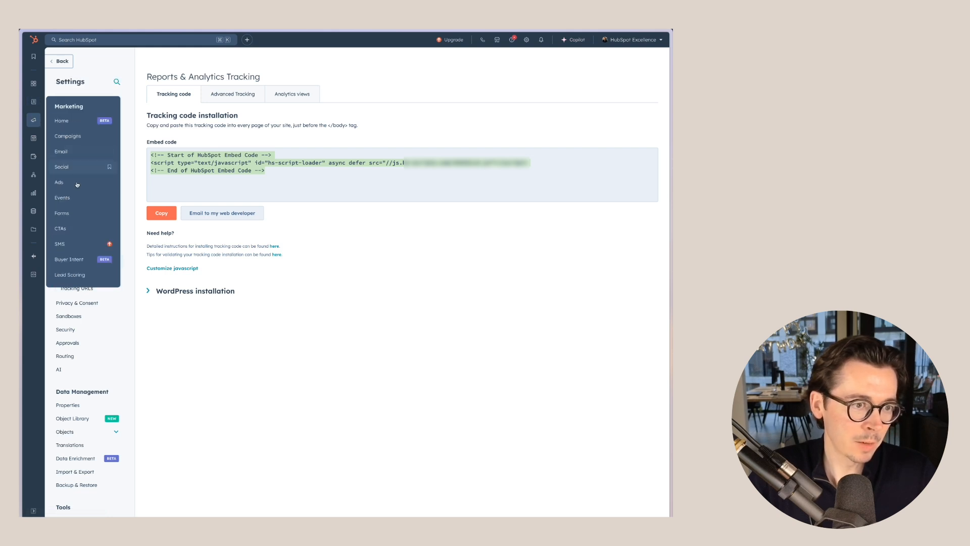
{"action": "left_click", "coordinate": [61, 227]}
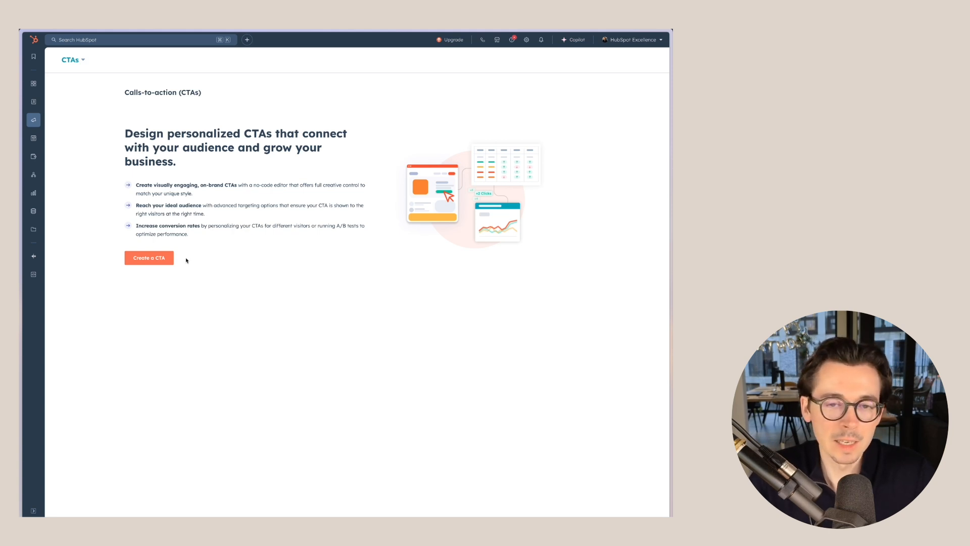
- Start creating a CTA with the self-setup option and browse the available CTA templates
{"action": "left_click", "coordinate": [151, 257]}
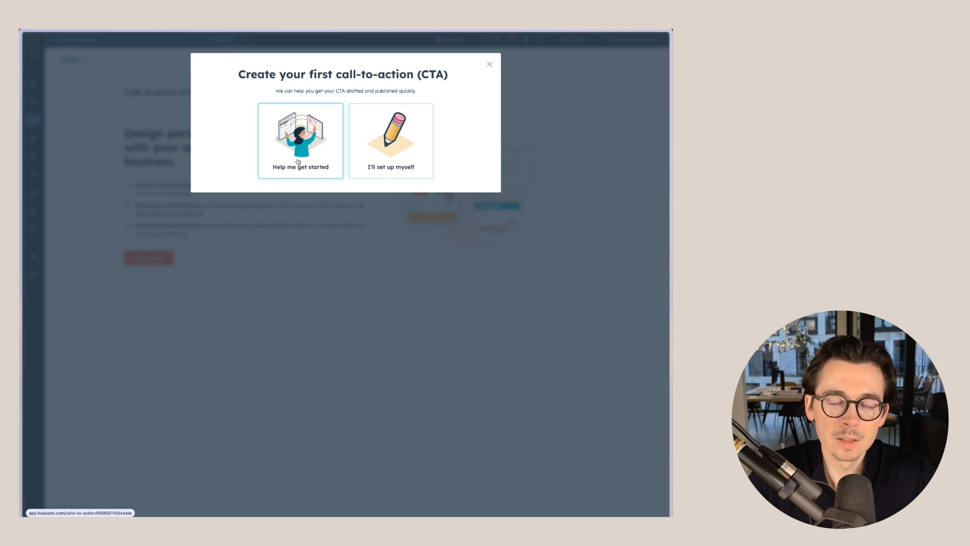
{"action": "left_click", "coordinate": [373, 159]}
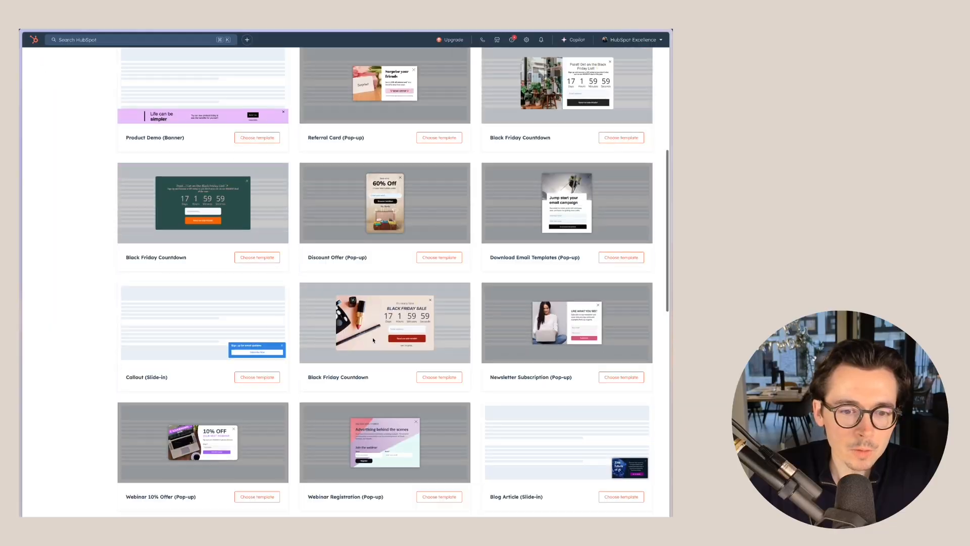
{"action": "scroll", "coordinate": [373, 340], "scroll_direction": "down", "scroll_amount": 5}
{"action": "scroll", "coordinate": [373, 340], "scroll_direction": "down", "scroll_amount": 5}
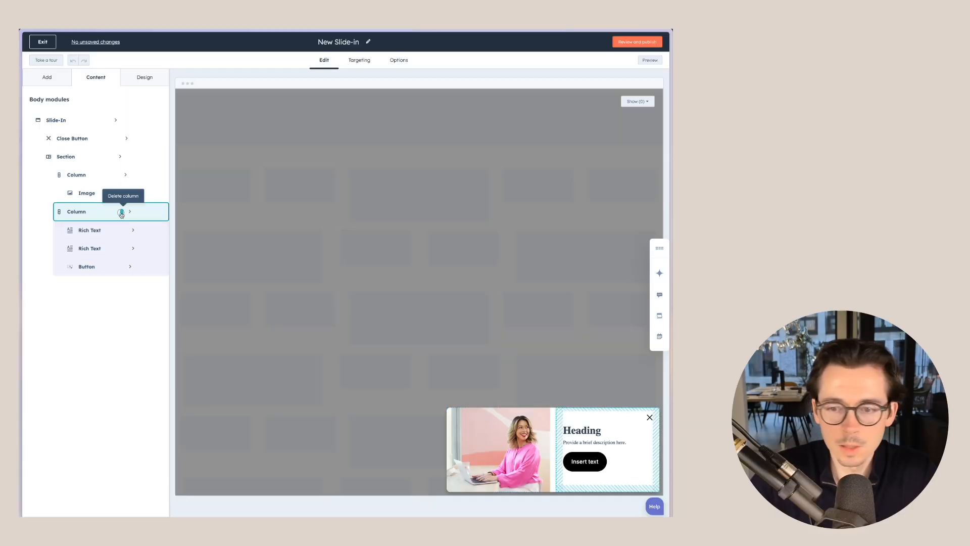
- Delete the slide-in's text and button column and replace the remaining image with the uploaded file HubSpot Automations CTA Update v2.png
{"action": "left_click", "coordinate": [121, 213]}
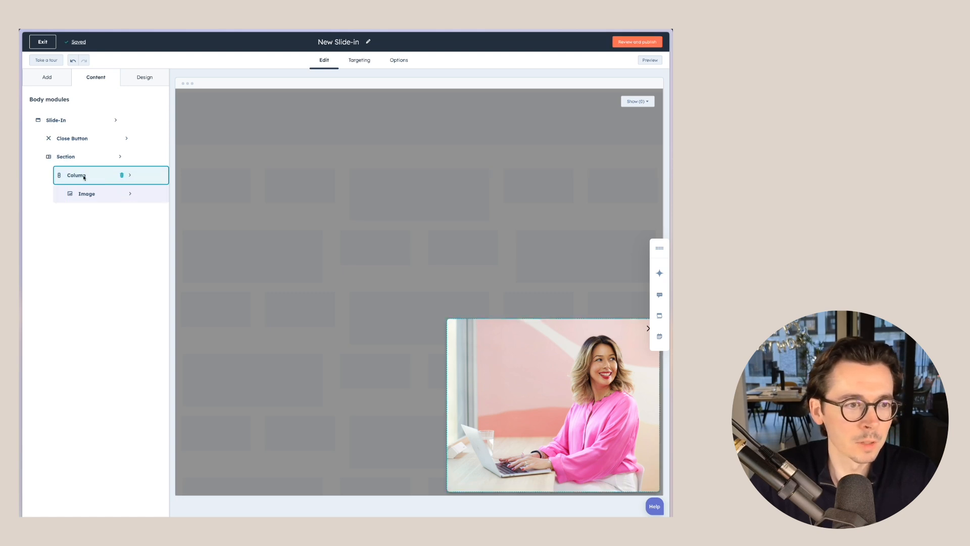
{"action": "left_click", "coordinate": [95, 193]}
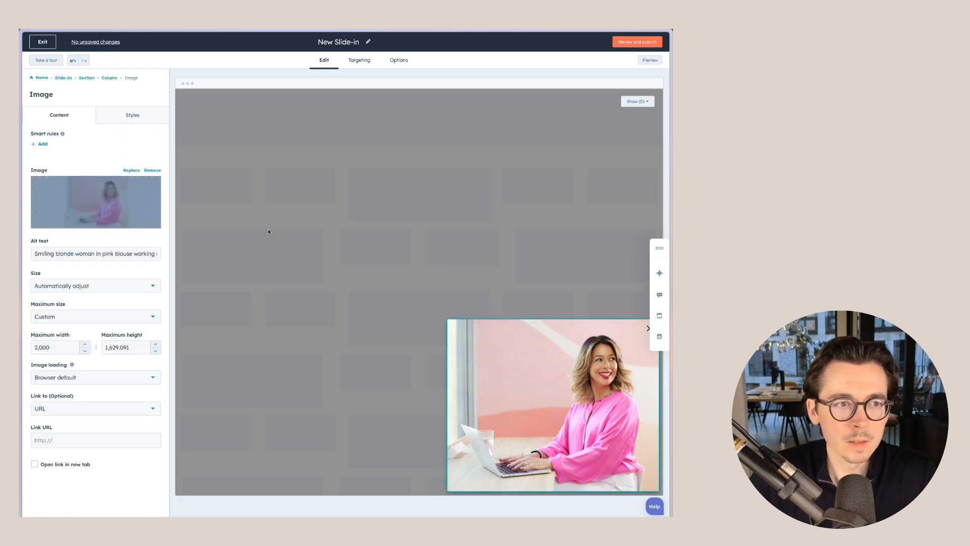
{"action": "left_click", "coordinate": [96, 200]}
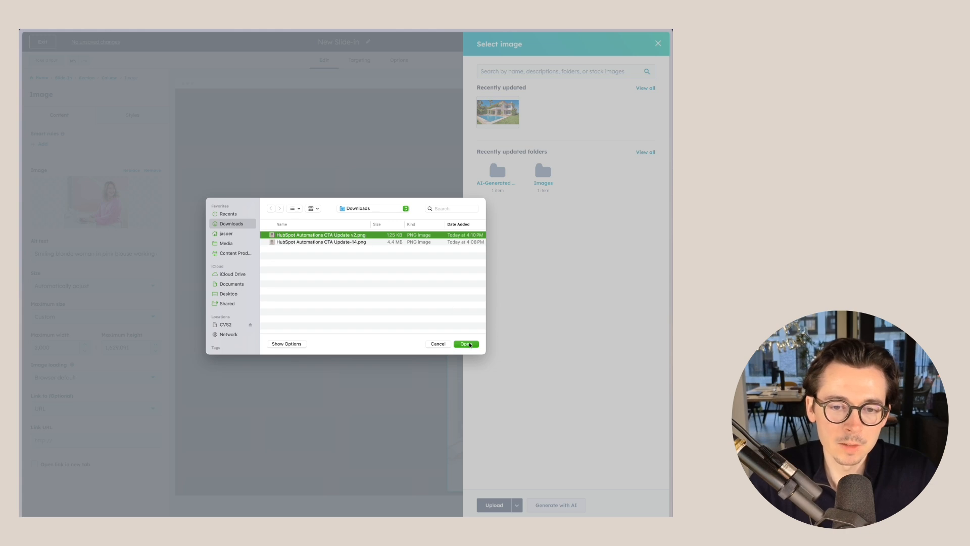
{"action": "left_click", "coordinate": [467, 345]}
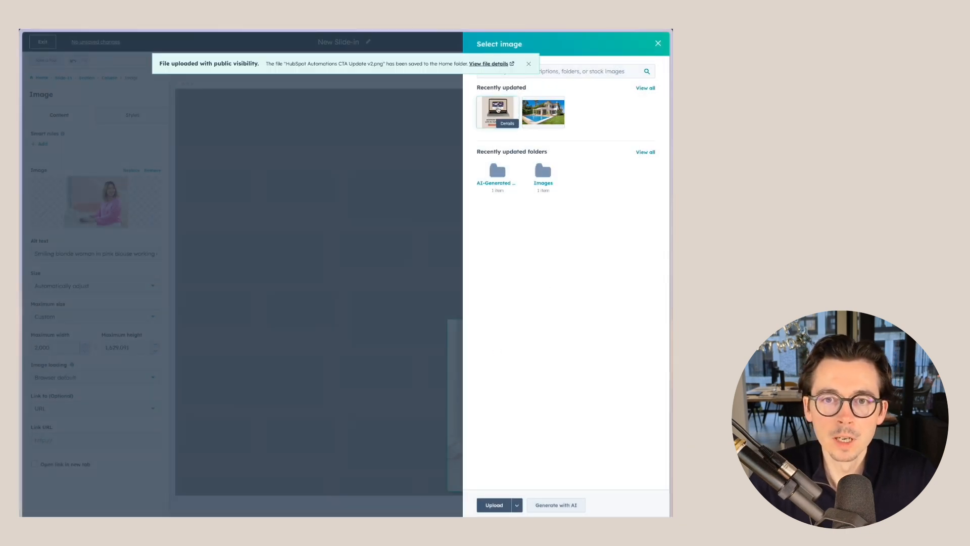
{"action": "left_click", "coordinate": [498, 109]}
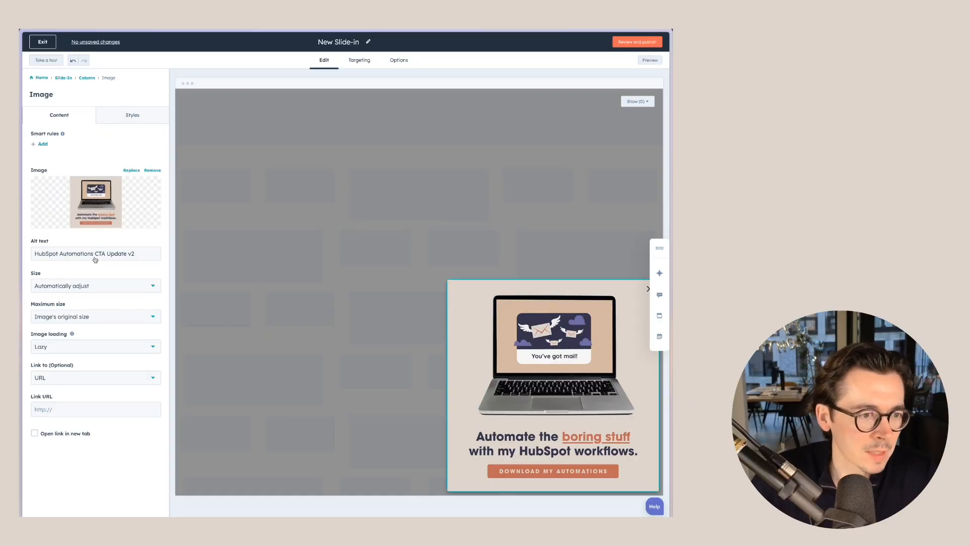
- Give the image a custom maximum size with a maximum width of 600 and link it to the site owner's website URL
{"action": "left_click", "coordinate": [89, 286]}
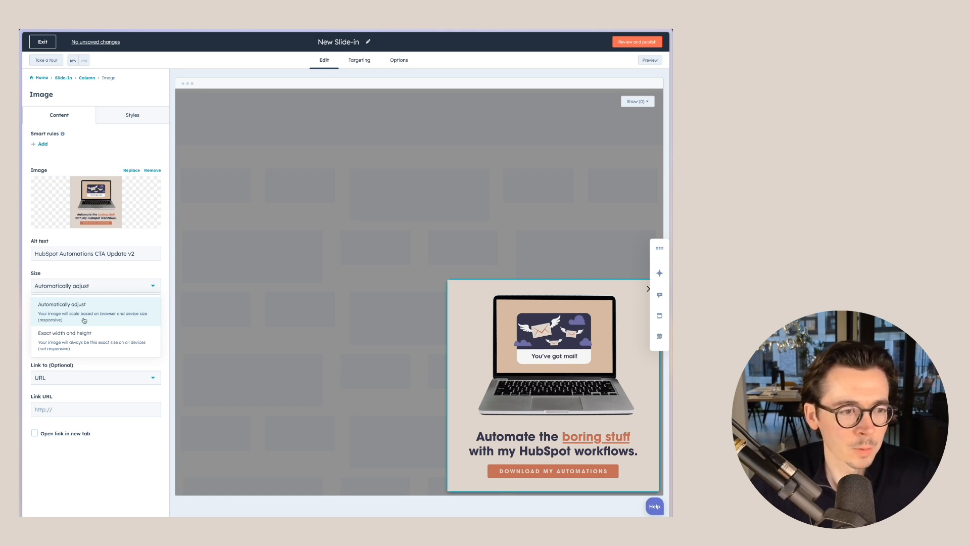
{"action": "left_click", "coordinate": [97, 277]}
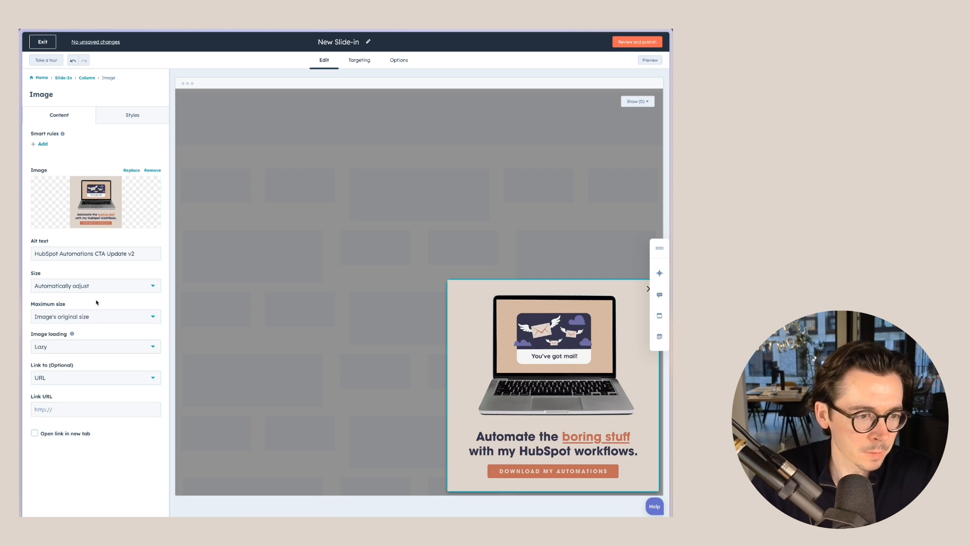
{"action": "left_click", "coordinate": [76, 317]}
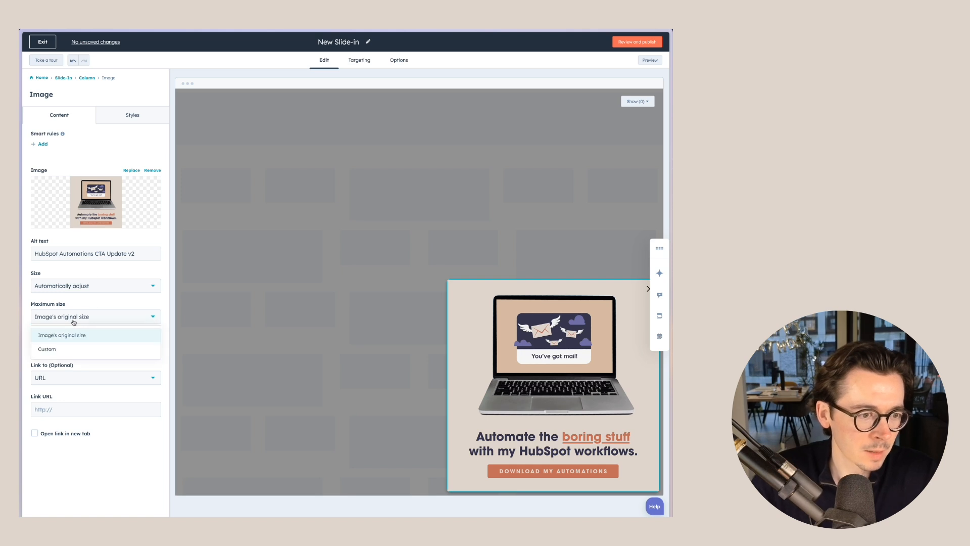
{"action": "left_click", "coordinate": [77, 349]}
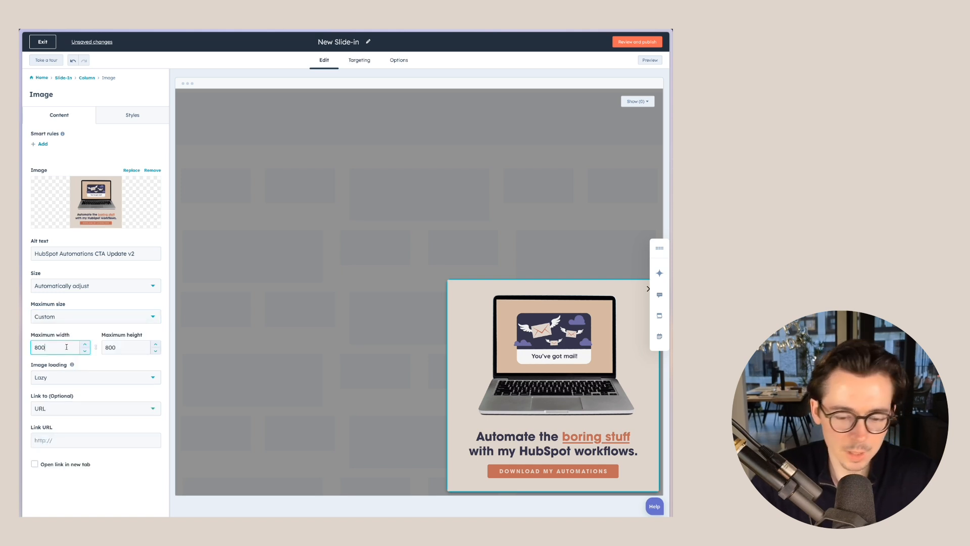
{"action": "key", "text": "BackSpace"}
{"action": "key", "text": "BackSpace"}
{"action": "key", "text": "BackSpace"}
{"action": "type", "text": "600"}
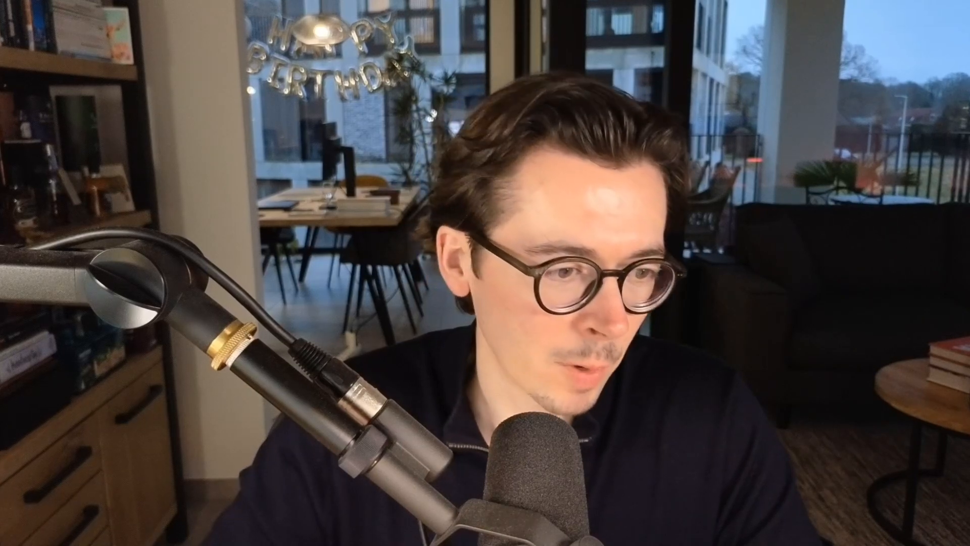
{"action": "left_click", "coordinate": [55, 439]}
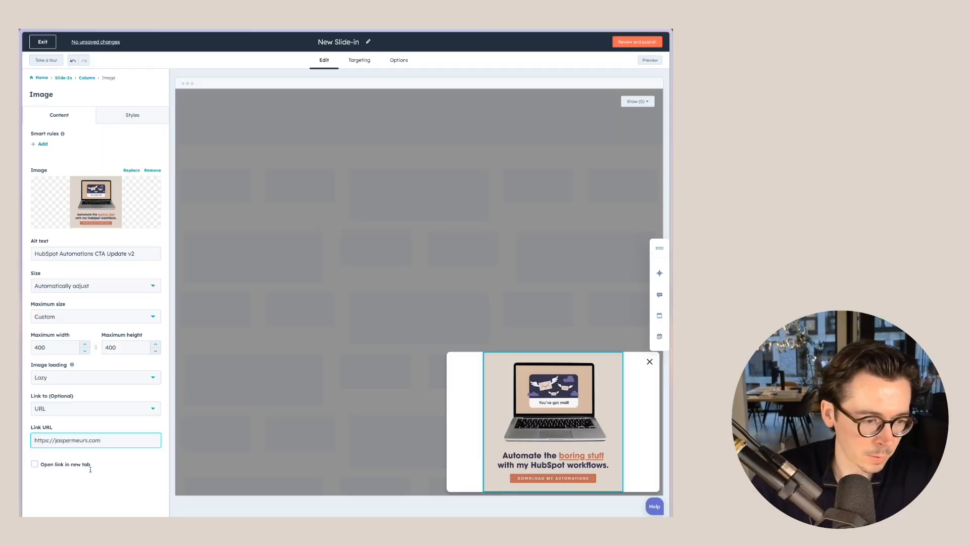
{"action": "left_click", "coordinate": [91, 470]}
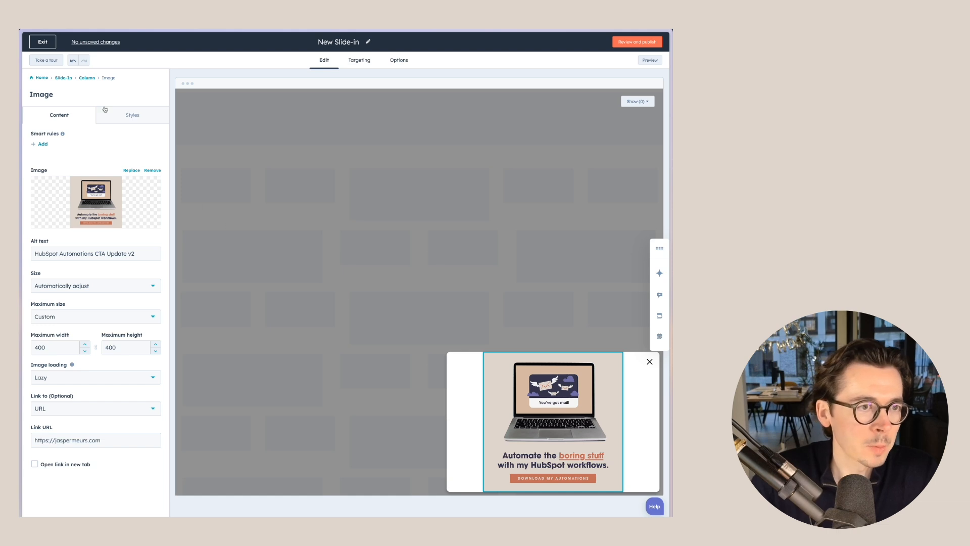
- Set the overall slide-in's width to 400px in its design sizing
{"action": "left_click", "coordinate": [63, 78]}
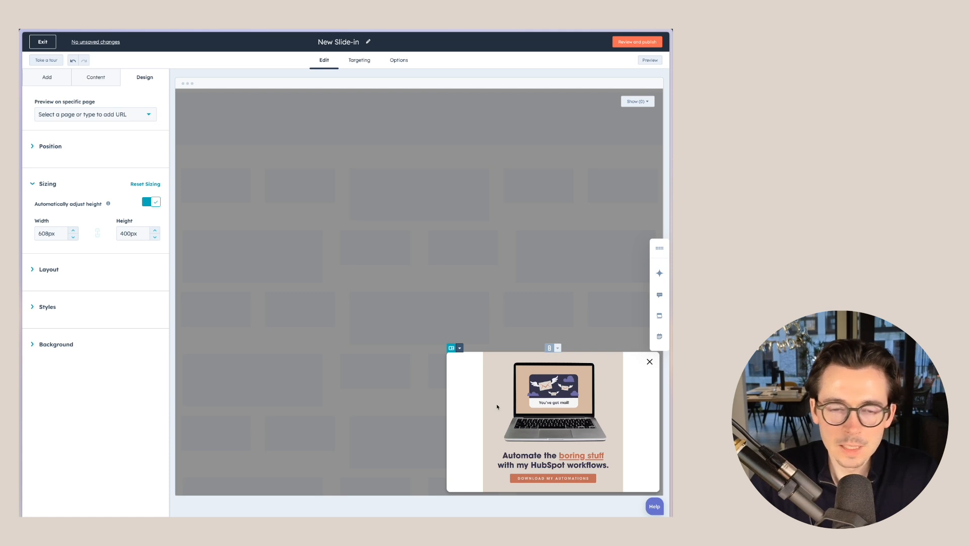
{"action": "left_click", "coordinate": [41, 235]}
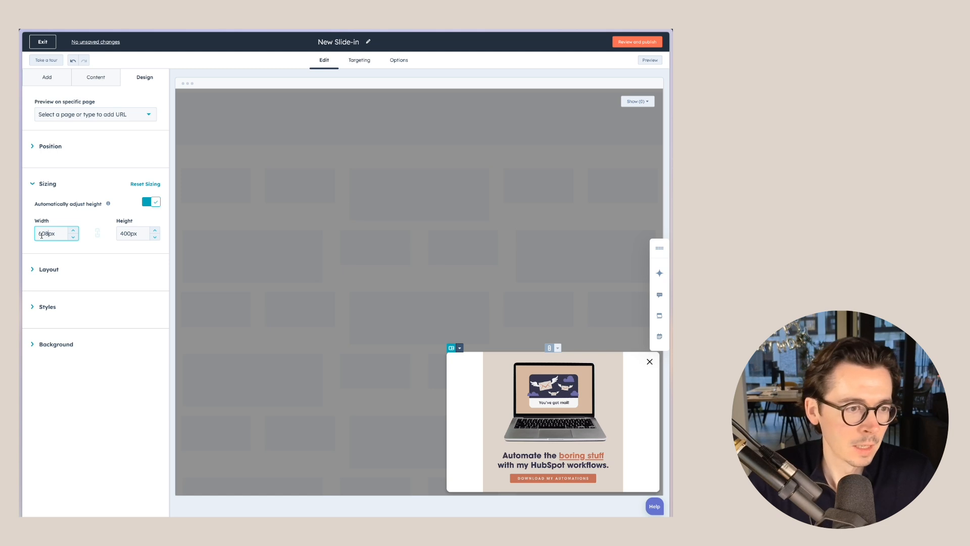
{"action": "key", "text": "BackSpace"}
{"action": "key", "text": "BackSpace"}
{"action": "key", "text": "BackSpace"}
{"action": "type", "text": "400"}
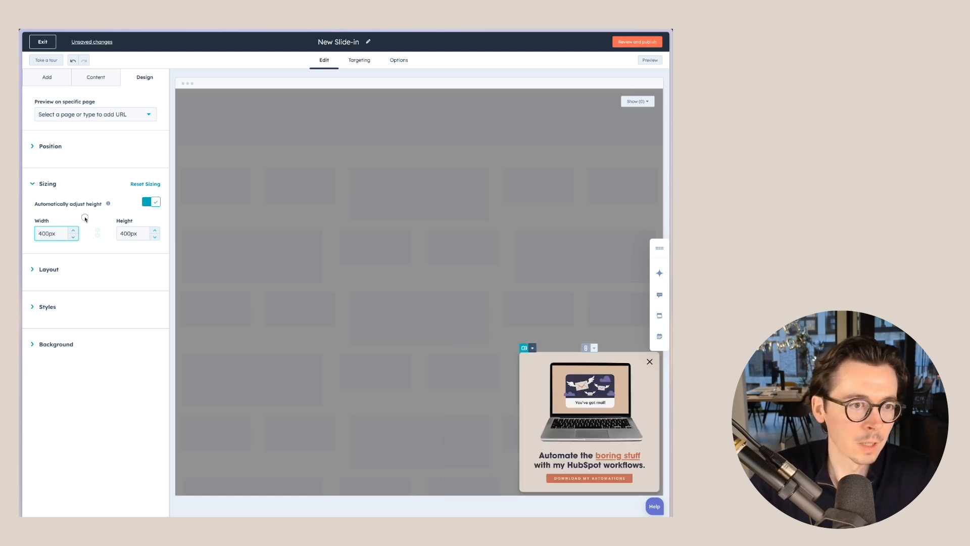
{"action": "left_click", "coordinate": [86, 219]}
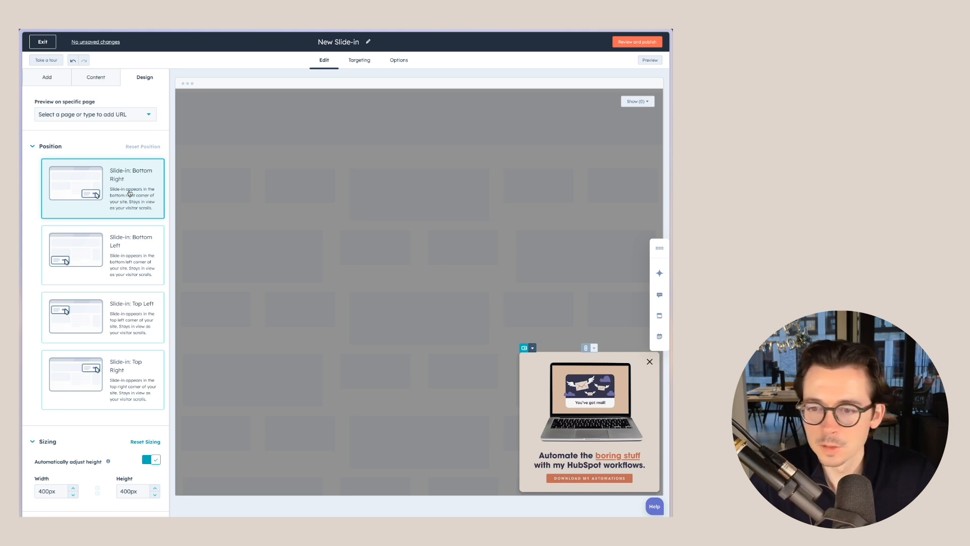
- Rename the CTA as HubSpot Workflows
{"action": "left_click", "coordinate": [341, 42]}
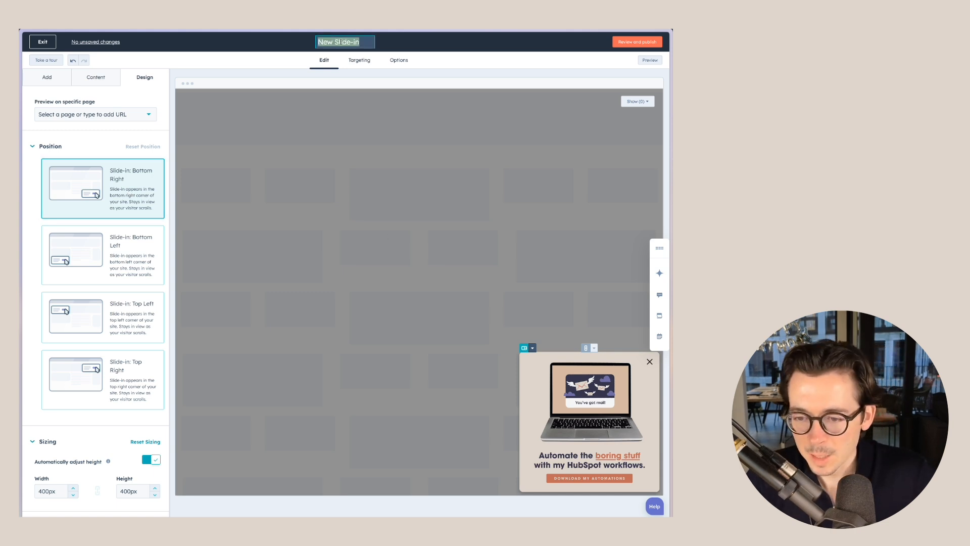
{"action": "type", "text": "HubSpot w"}
{"action": "key", "text": "BackSpace"}
{"action": "type", "text": "Workflows"}
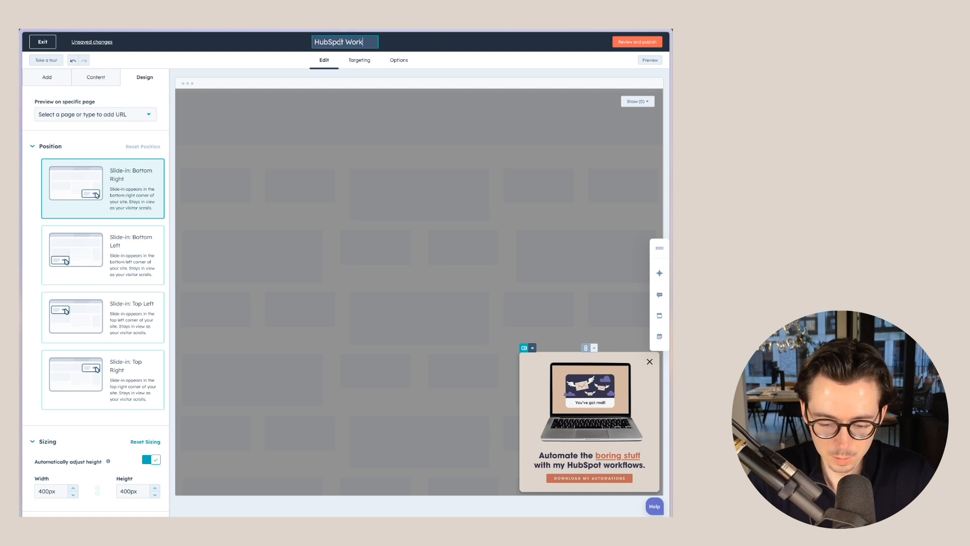
{"action": "left_click", "coordinate": [260, 58]}
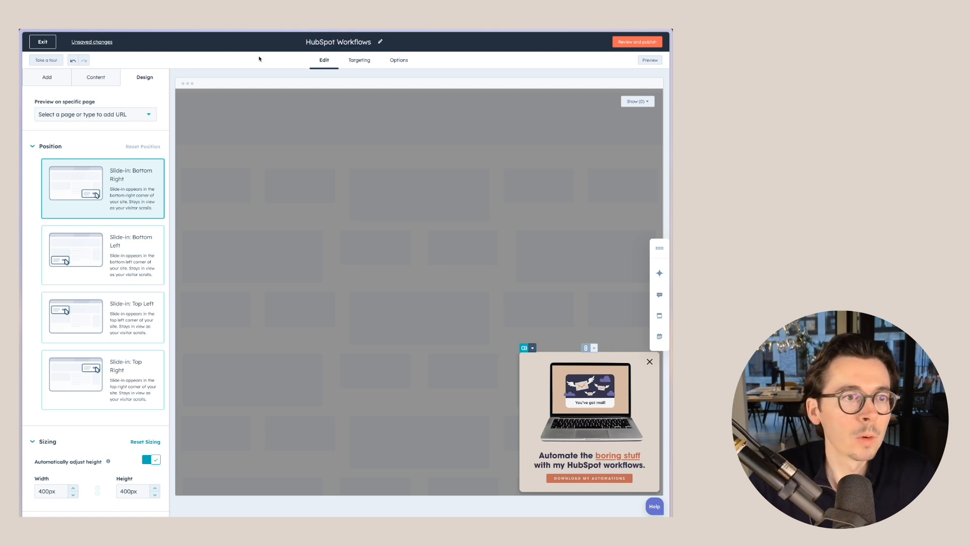
- In the CTA's targeting, set the elapsed-time trigger to 3 seconds
{"action": "left_click", "coordinate": [360, 60]}
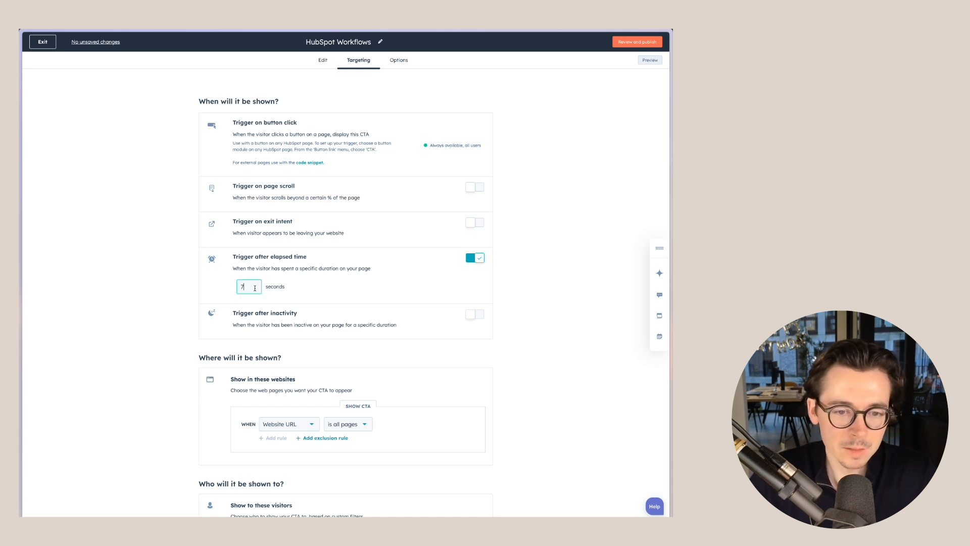
{"action": "key", "text": "BackSpace"}
{"action": "type", "text": "3"}
{"action": "left_click", "coordinate": [319, 281]}
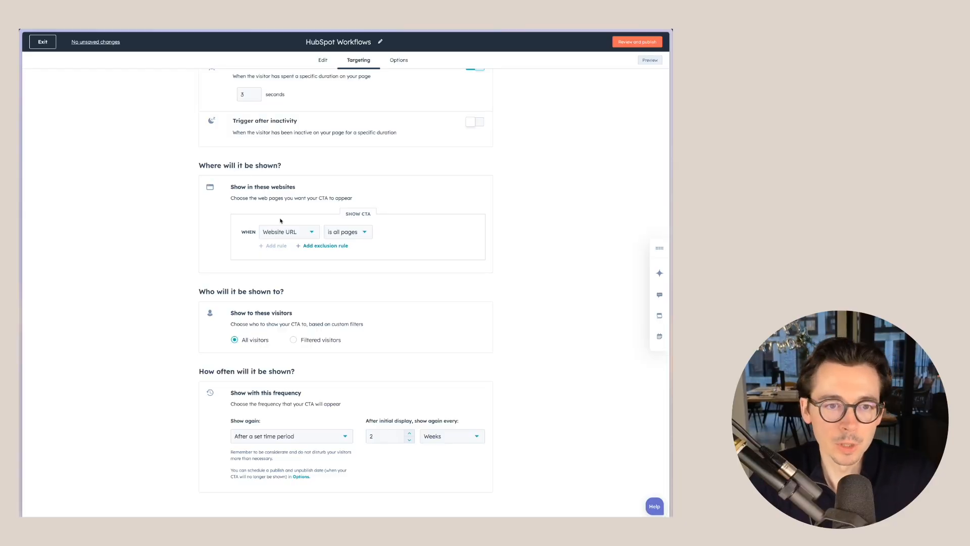
- Add an exclusion rule that hides the CTA when the website URL contains "contact"
{"action": "left_click", "coordinate": [324, 247]}
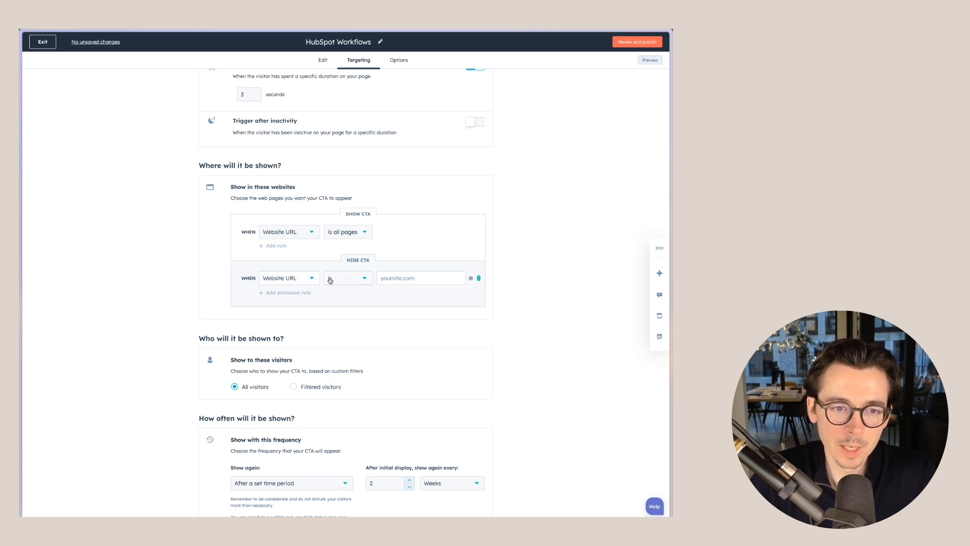
{"action": "left_click", "coordinate": [366, 279]}
{"action": "left_click", "coordinate": [349, 306]}
{"action": "left_click", "coordinate": [409, 279]}
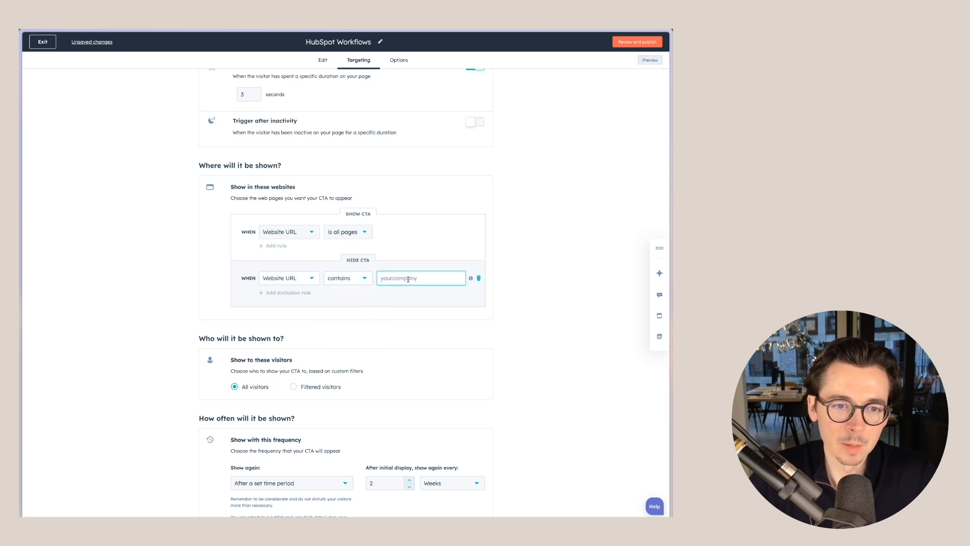
{"action": "type", "text": "contact"}
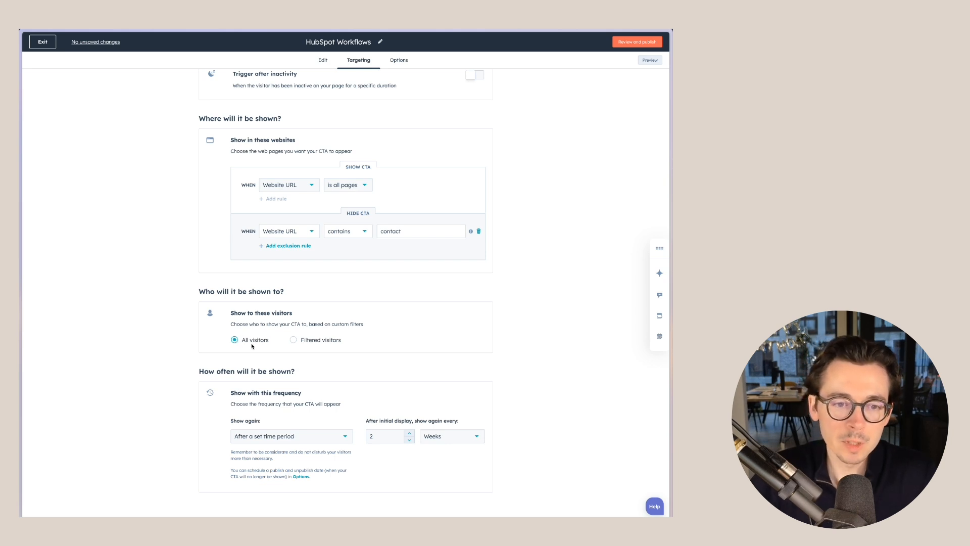
- Switch the CTA's audience to filtered visitors and look through the available filter criteria without choosing one
{"action": "left_click", "coordinate": [294, 340]}
{"action": "scroll", "coordinate": [295, 323], "scroll_direction": "down", "scroll_amount": 1}
{"action": "left_click", "coordinate": [301, 316]}
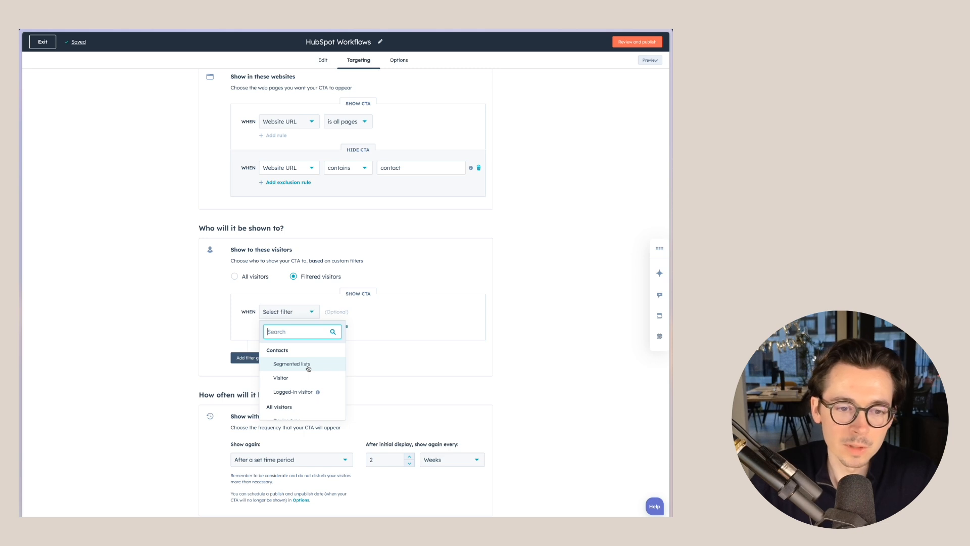
{"action": "scroll", "coordinate": [309, 368], "scroll_direction": "down", "scroll_amount": 3}
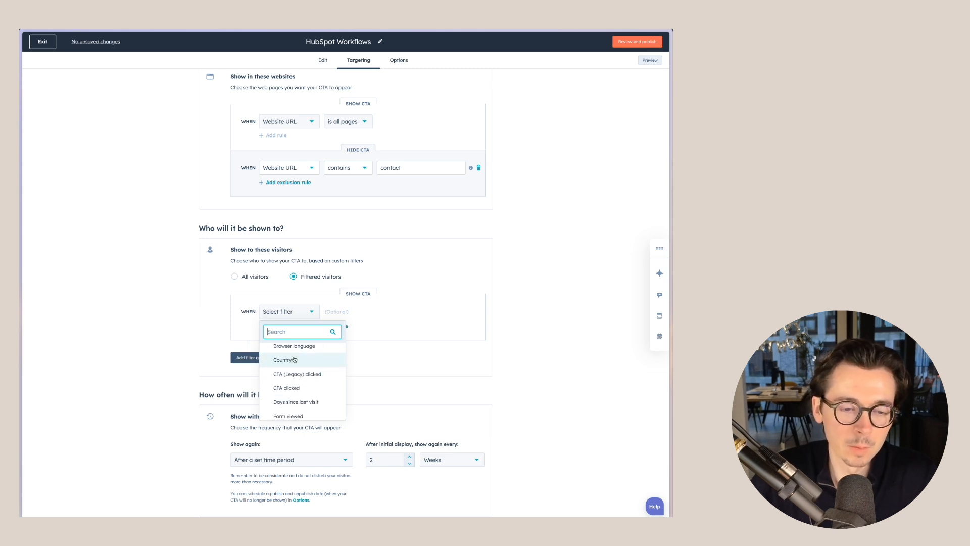
{"action": "scroll", "coordinate": [293, 369], "scroll_direction": "down", "scroll_amount": 3}
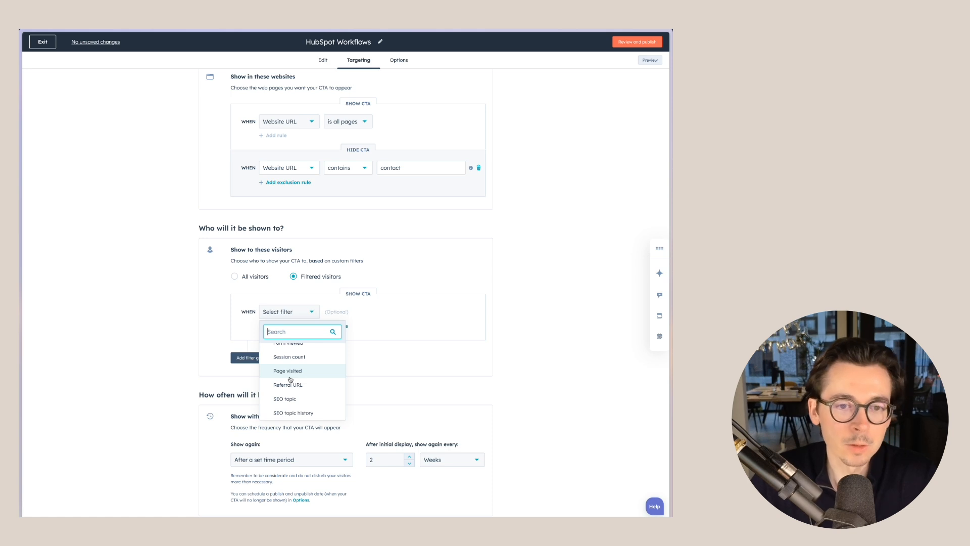
{"action": "left_click", "coordinate": [177, 322]}
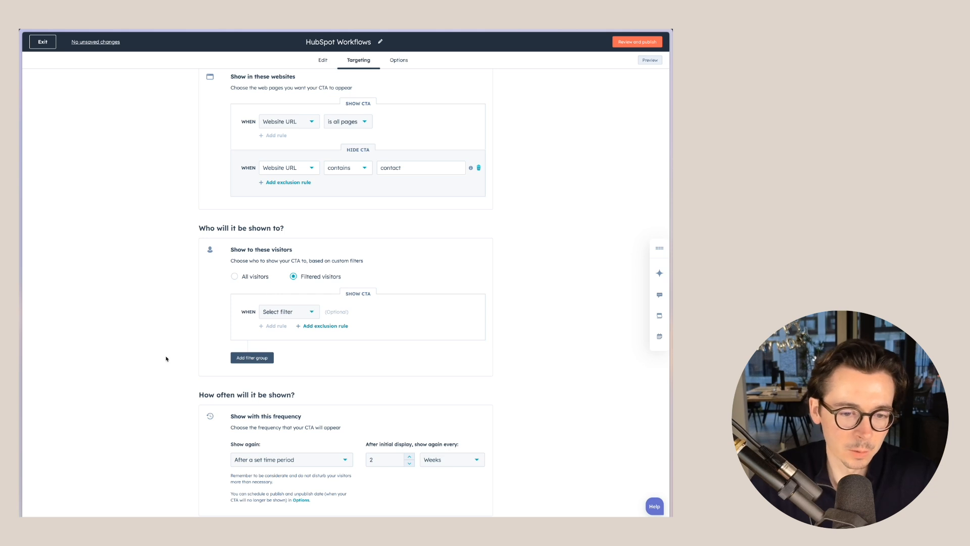
- Set the CTA's display frequency to show again every 60 minutes after the initial display
{"action": "scroll", "coordinate": [167, 359], "scroll_direction": "down", "scroll_amount": 1}
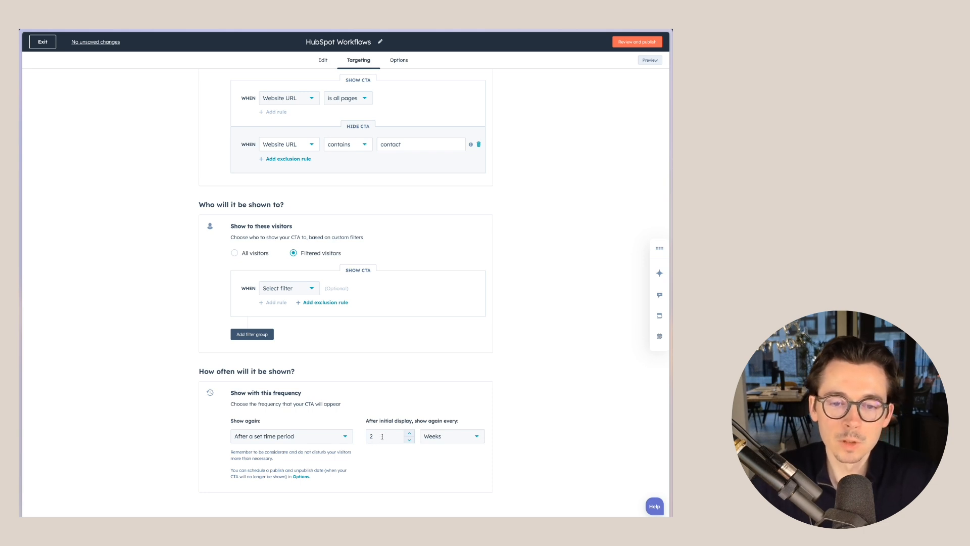
{"action": "left_click", "coordinate": [432, 438]}
{"action": "left_click", "coordinate": [446, 374]}
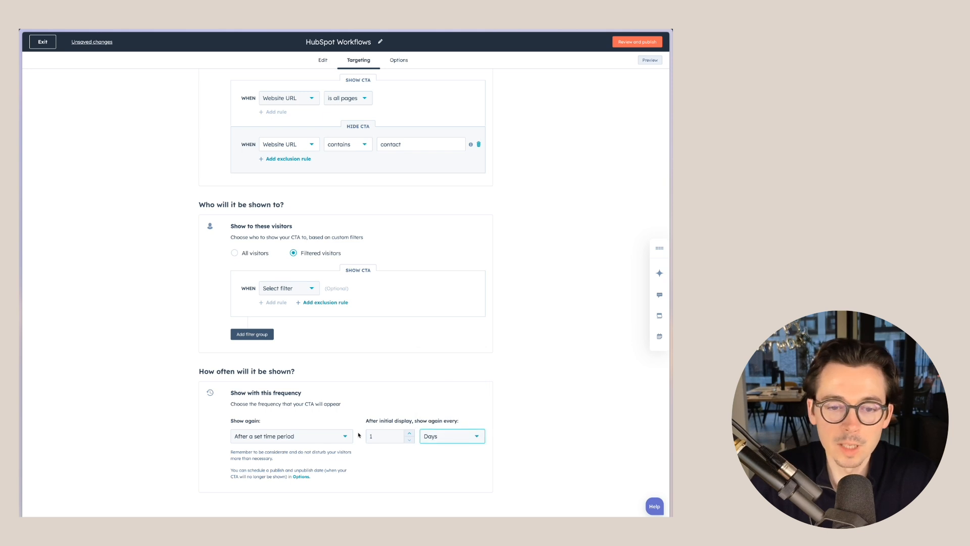
{"action": "left_click", "coordinate": [452, 436]}
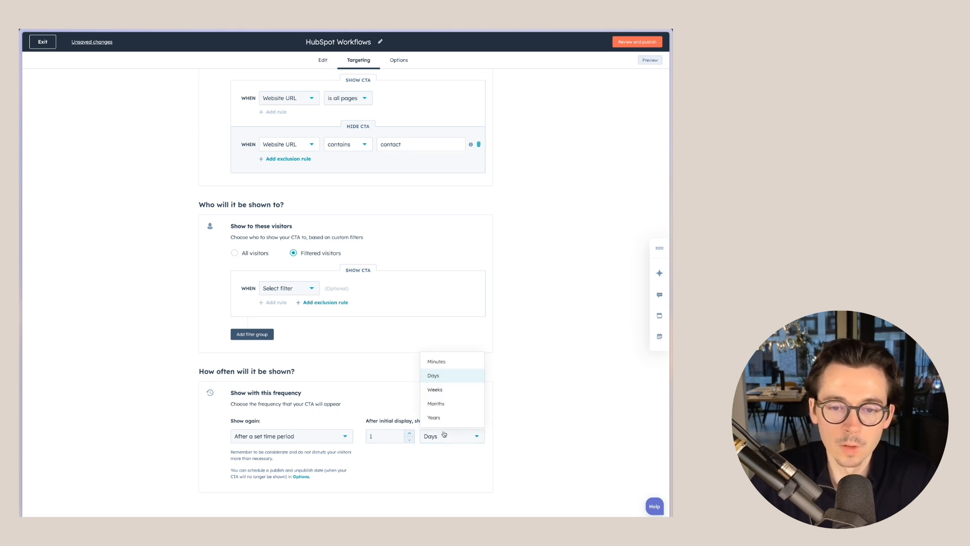
{"action": "left_click", "coordinate": [448, 362]}
{"action": "double_click", "coordinate": [382, 437]}
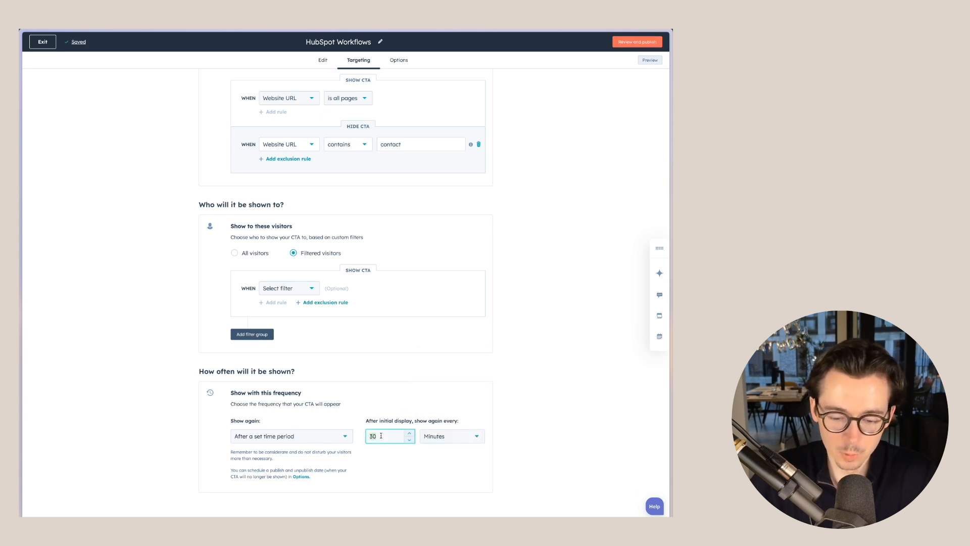
{"action": "left_click", "coordinate": [500, 405]}
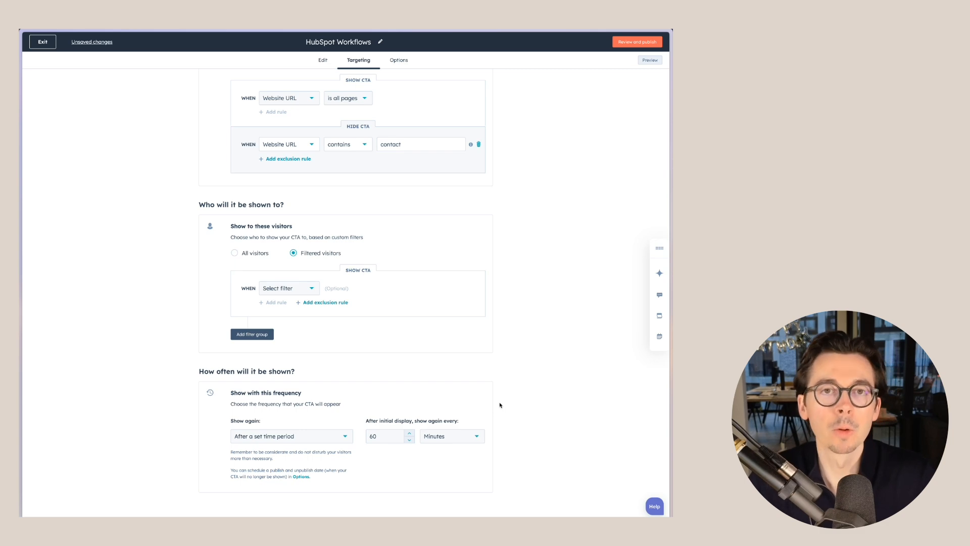